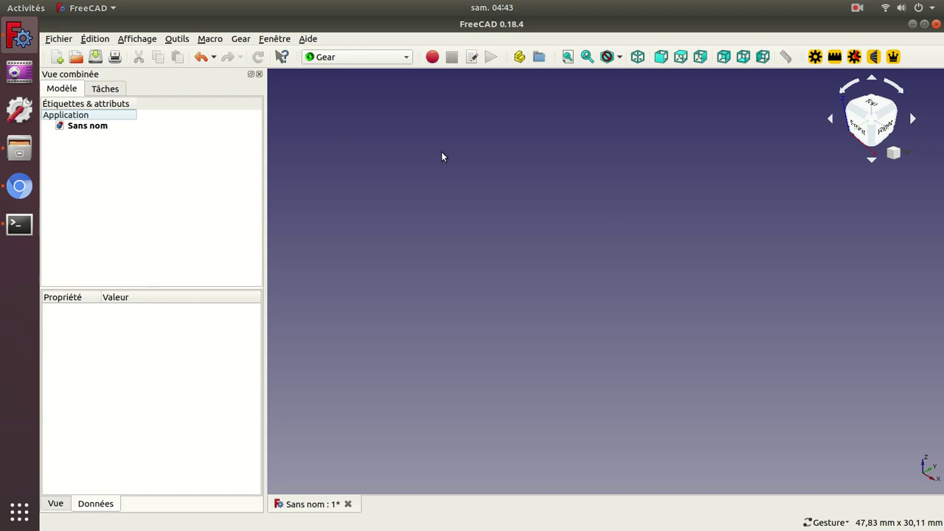
Step: Switch to the Gear workbench and insert a CrownGear into the empty document
click(364, 62)
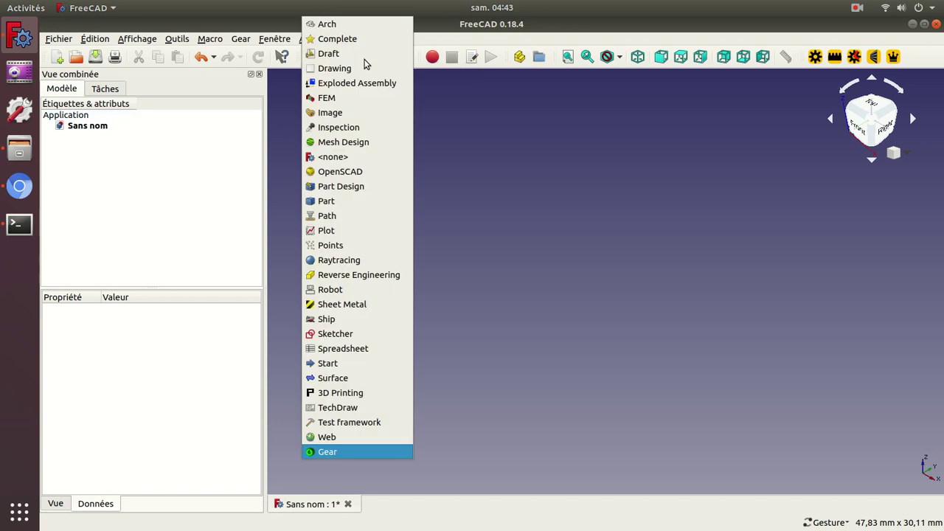
click(335, 452)
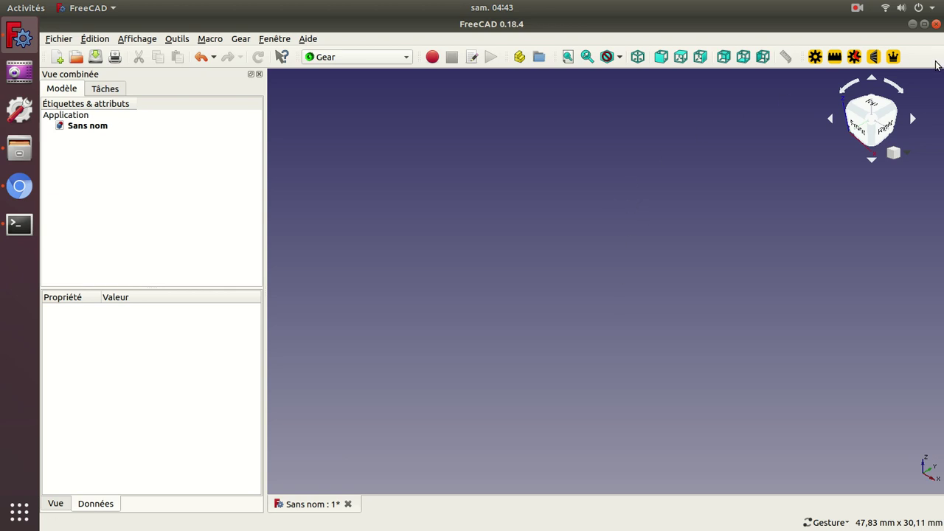
click(893, 57)
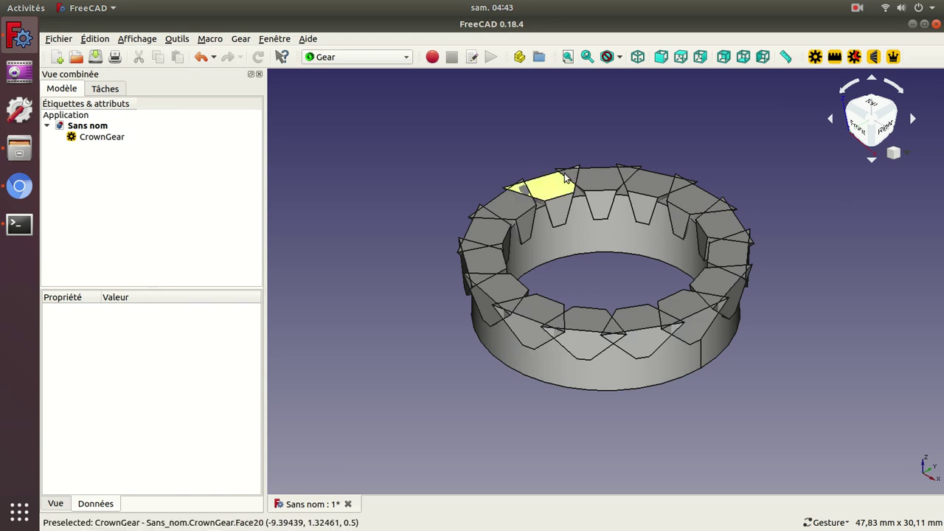
Step: Hide the CrownGear, add a 15-tooth, 45° BevelGear, and hide it too
click(108, 144)
key(space)
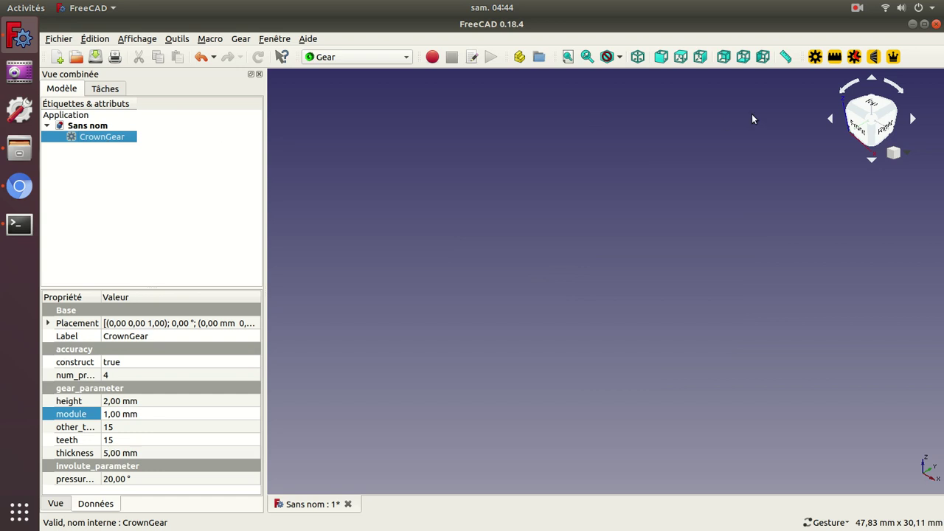
click(874, 56)
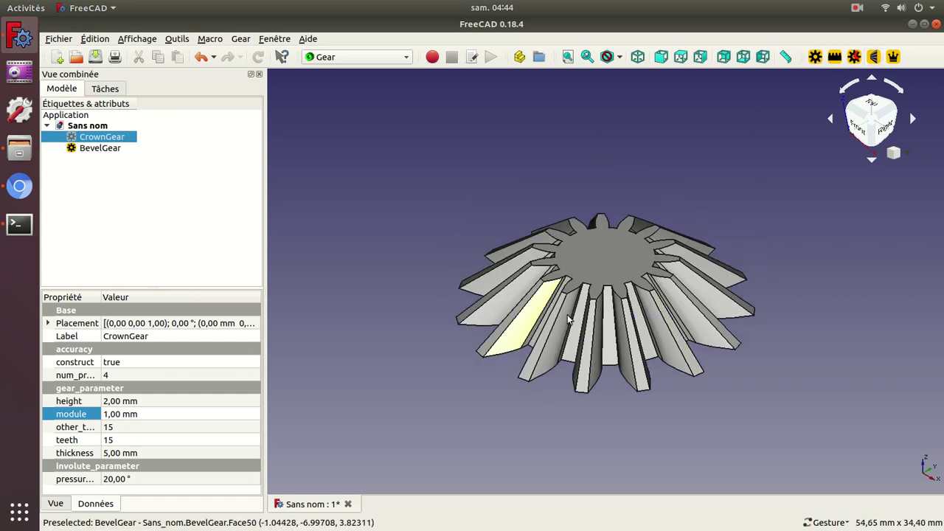
click(105, 149)
key(space)
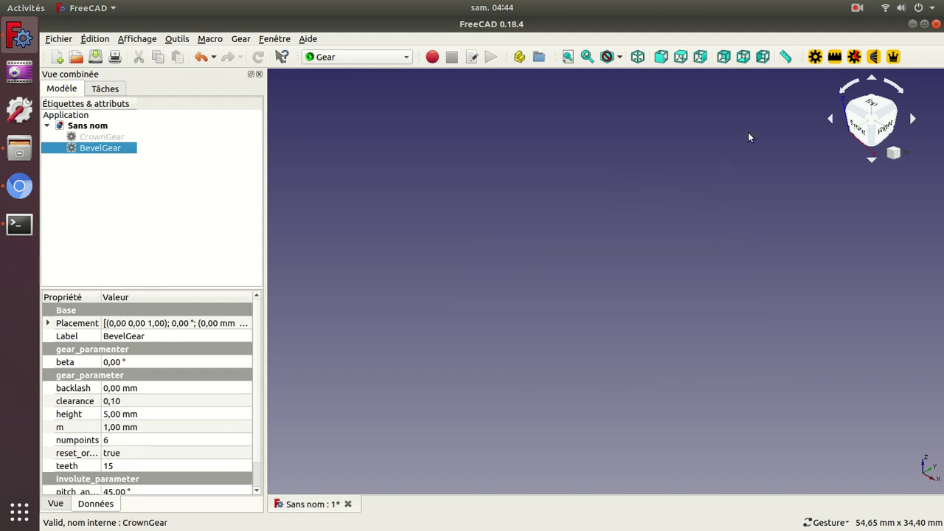
Step: Add a CycloidGear and an InvoluteGear, then hide both of them
click(854, 57)
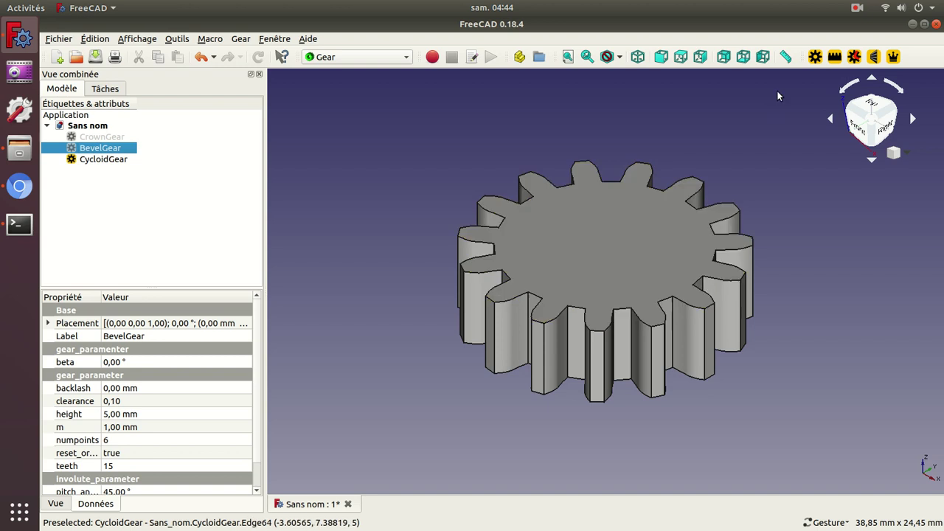
click(815, 57)
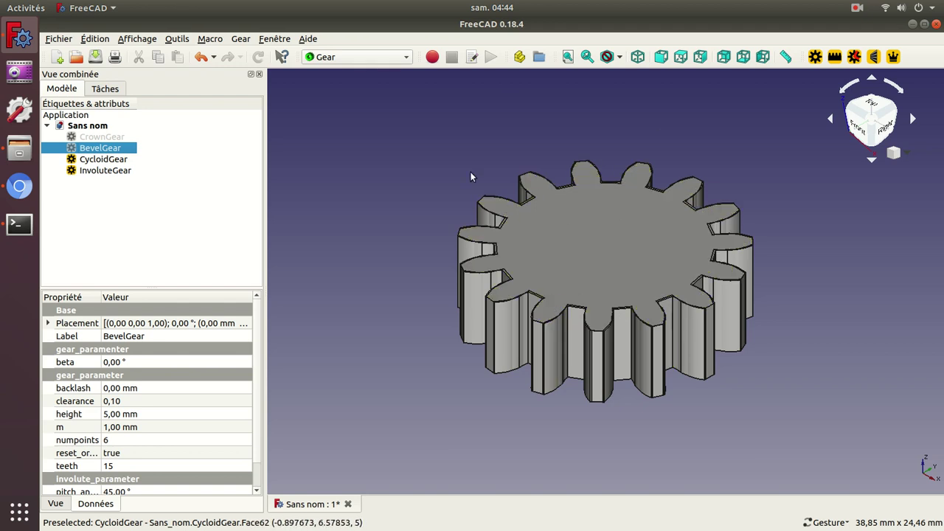
click(109, 159)
key(space)
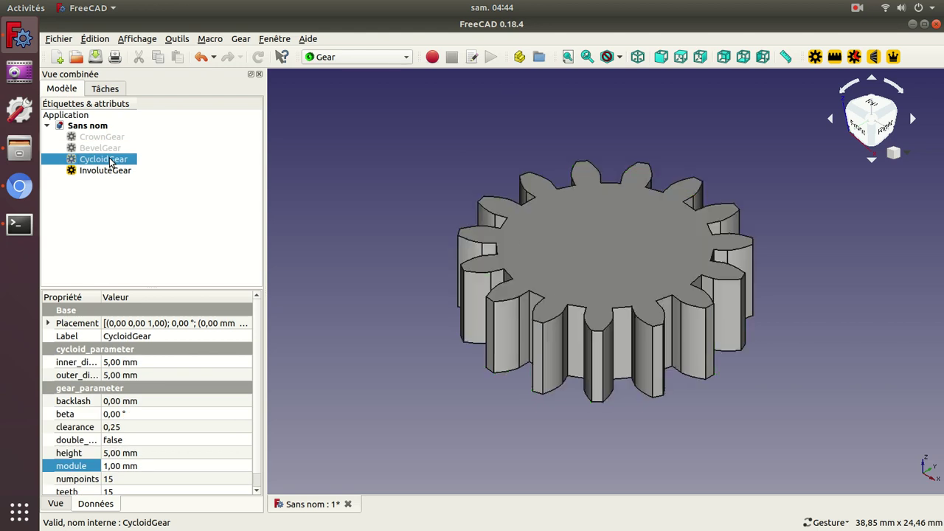
click(107, 171)
key(space)
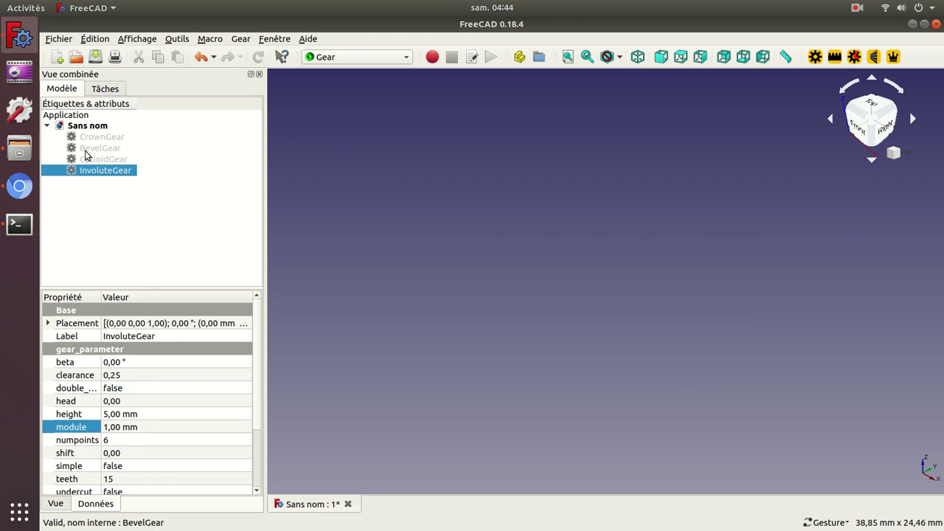
Step: Briefly re-show the CycloidGear, then hide it again so all four gears are hidden
click(83, 160)
key(space)
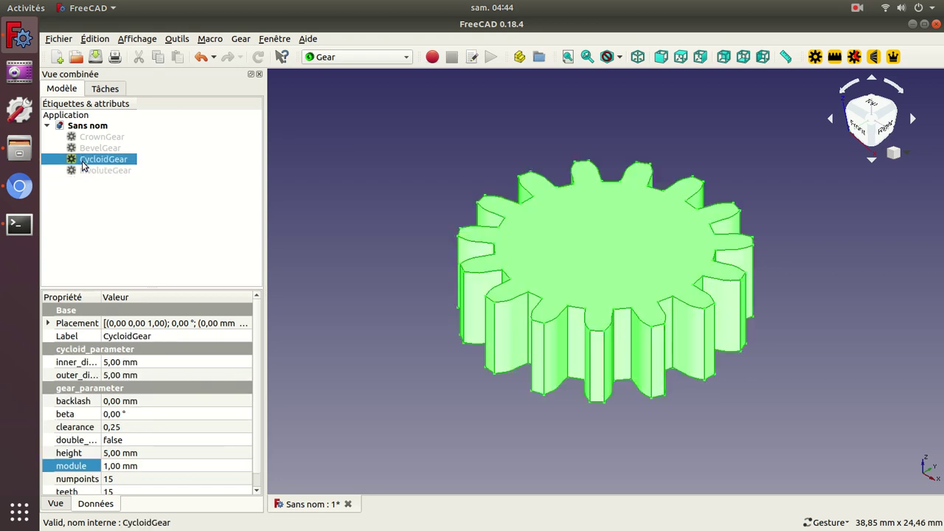
click(388, 230)
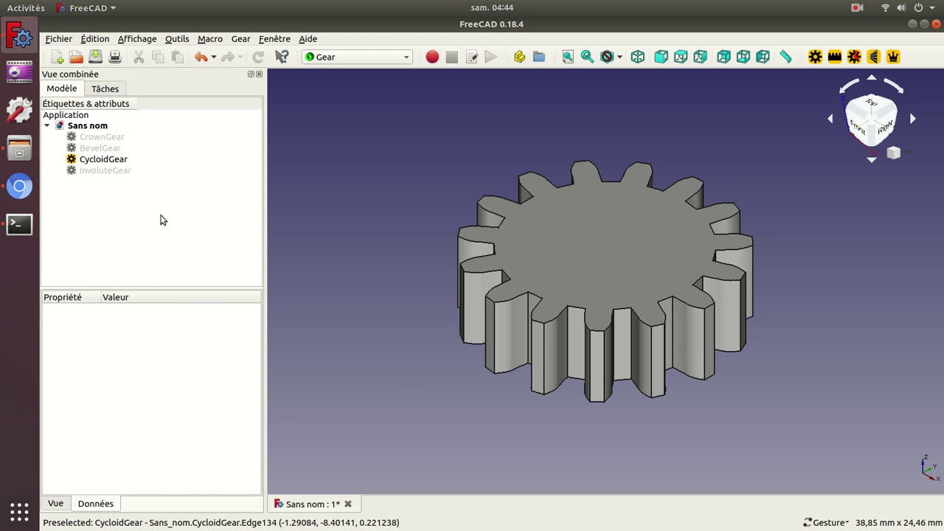
click(107, 169)
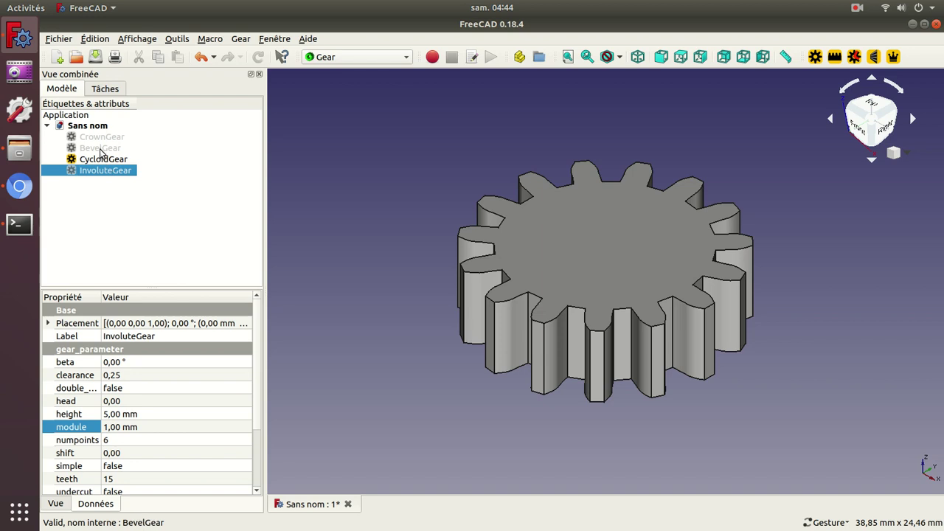
click(103, 160)
key(space)
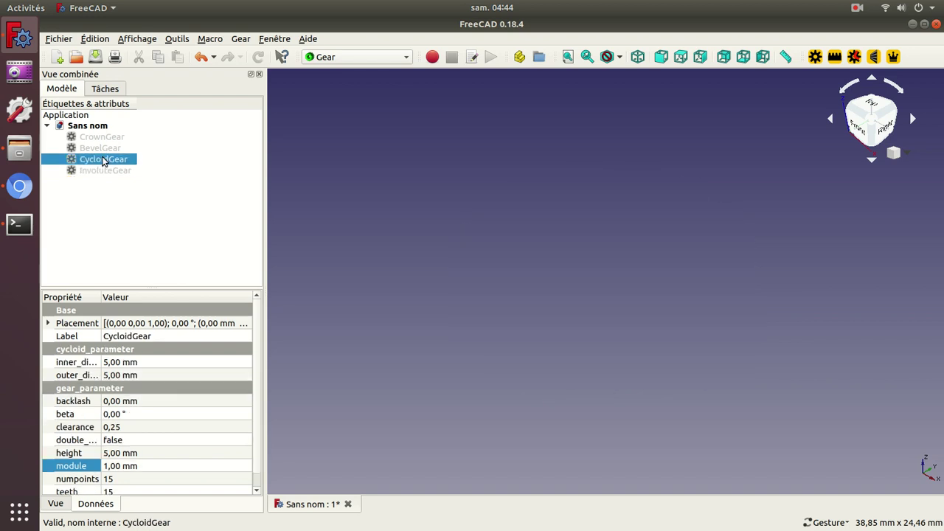
click(377, 228)
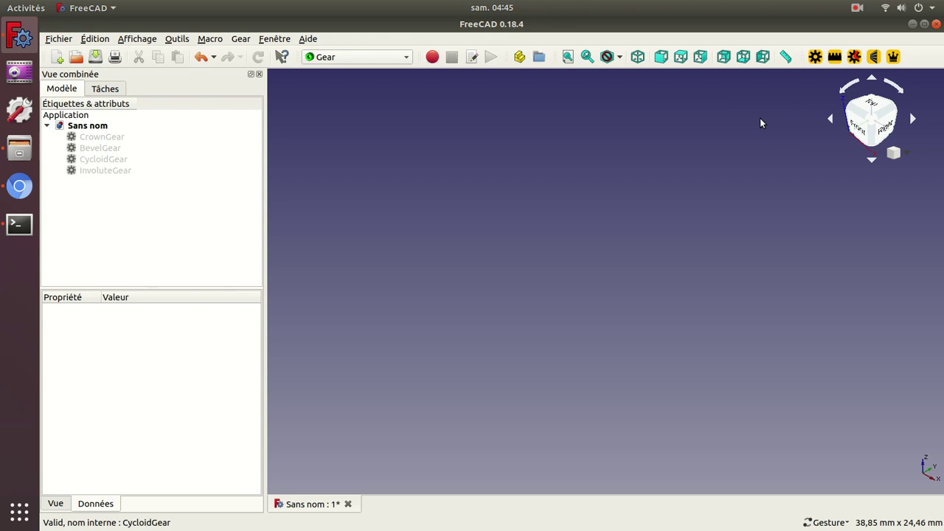
Step: Insert an InvoluteRack and raise its teeth count from 15 to 30
click(834, 57)
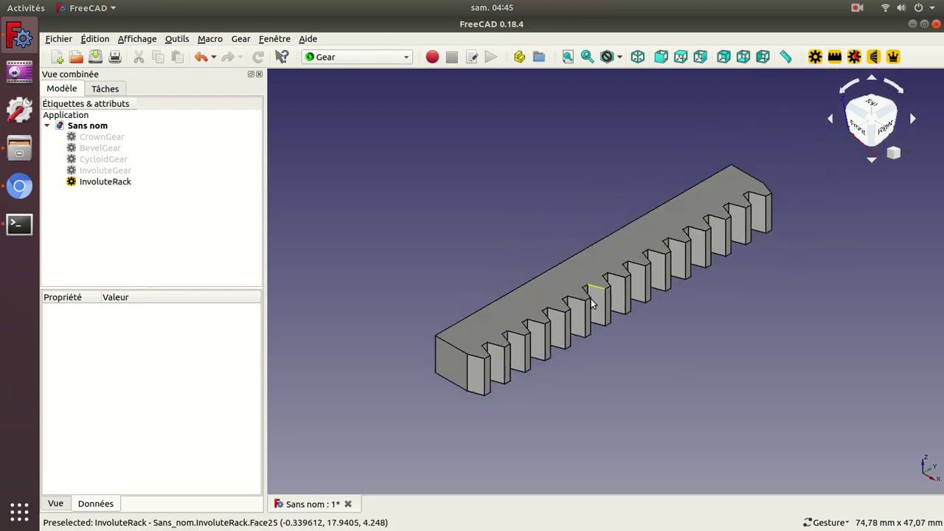
click(120, 184)
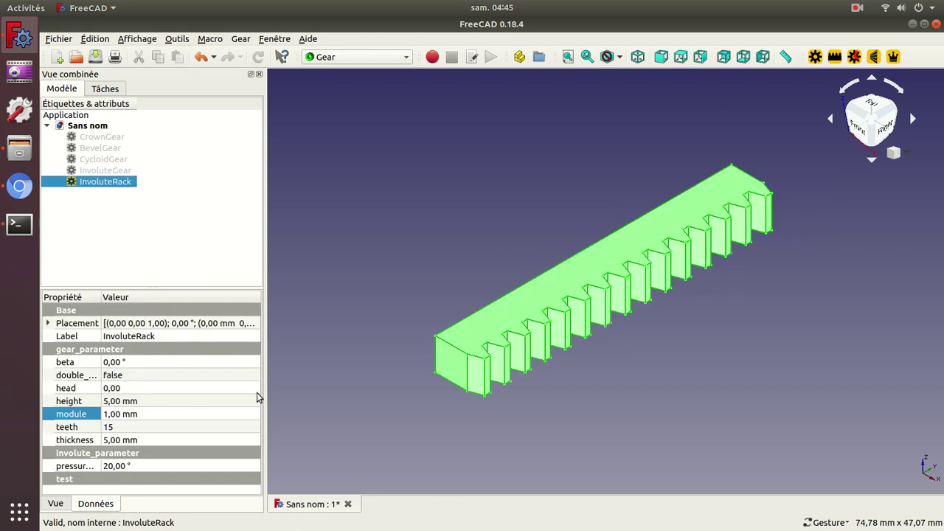
click(168, 427)
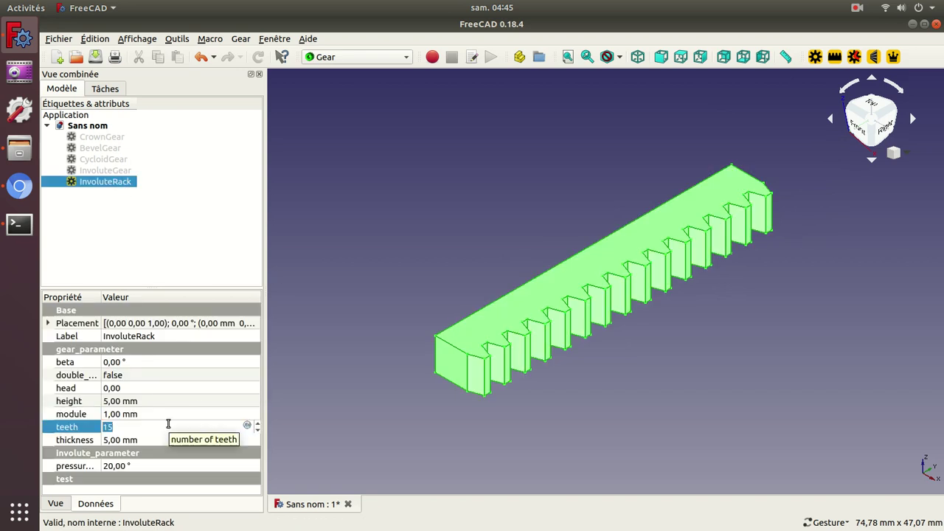
text(30)
key(Return)
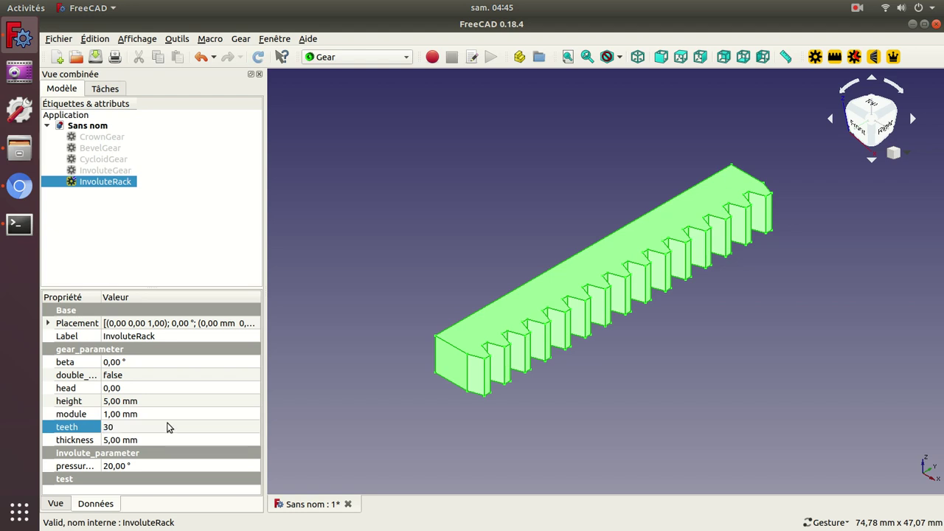
Step: Open and close the rack's transform editor without changes, then zoom out
double_click(120, 181)
click(153, 115)
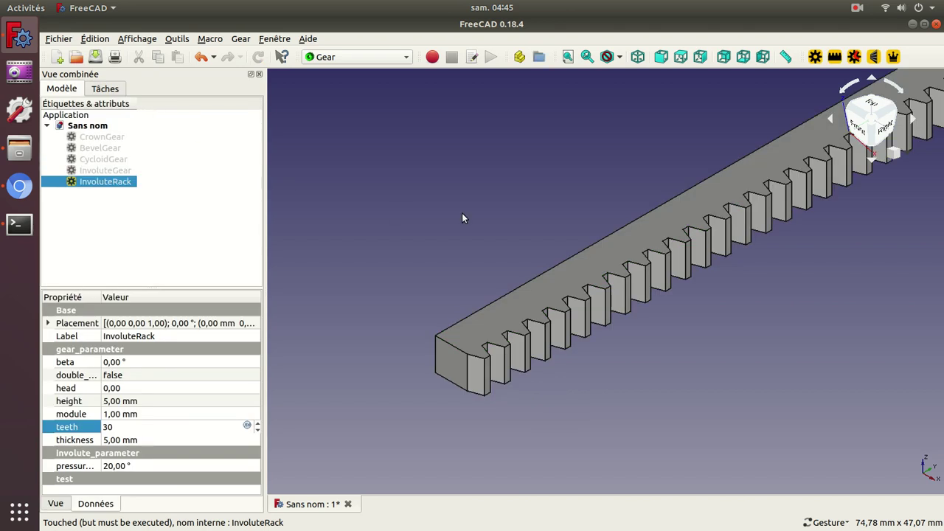
scroll(462, 214, down, 2)
scroll(463, 215, down, 2)
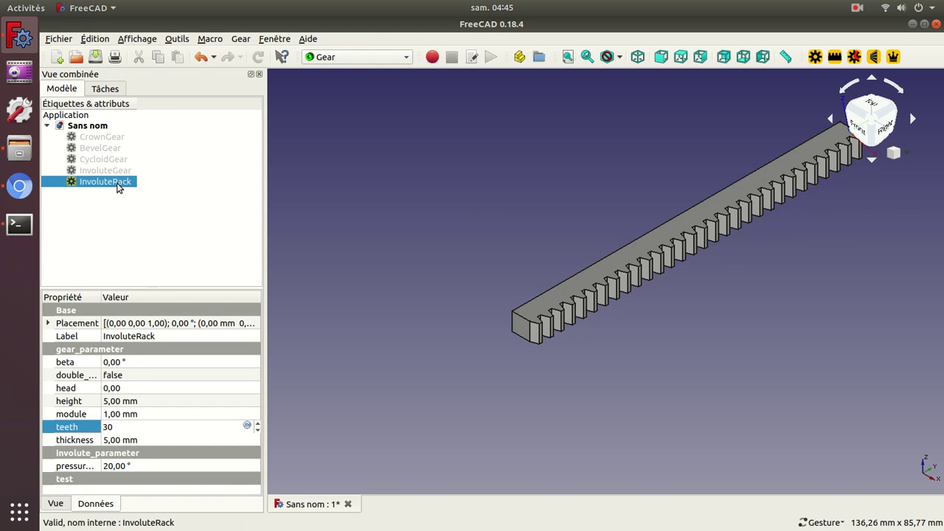
Step: Deselect the rack and pan and orbit the view to reframe it
click(410, 271)
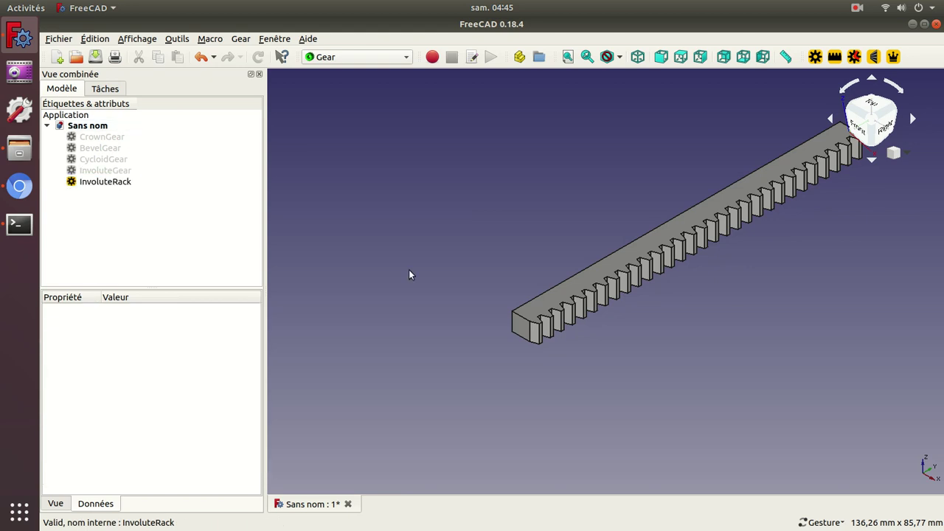
key(Left)
key(Down)
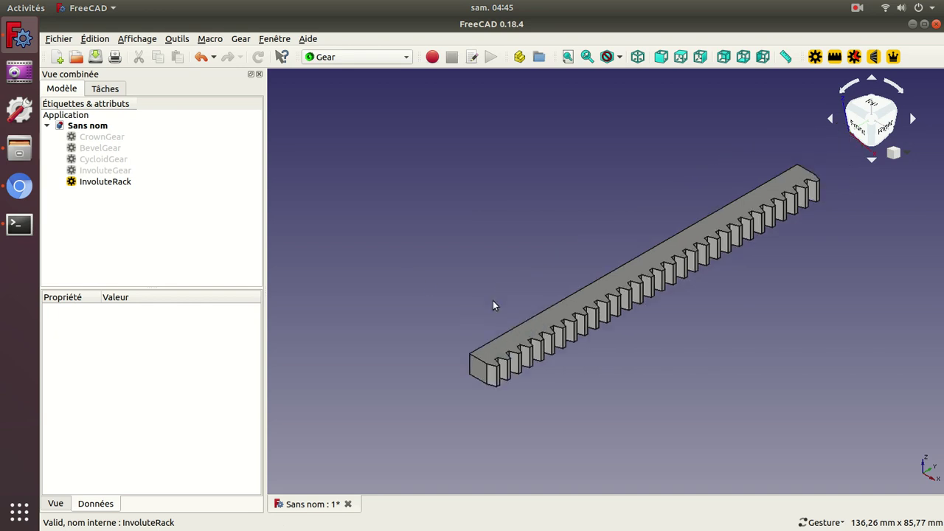
key(Left)
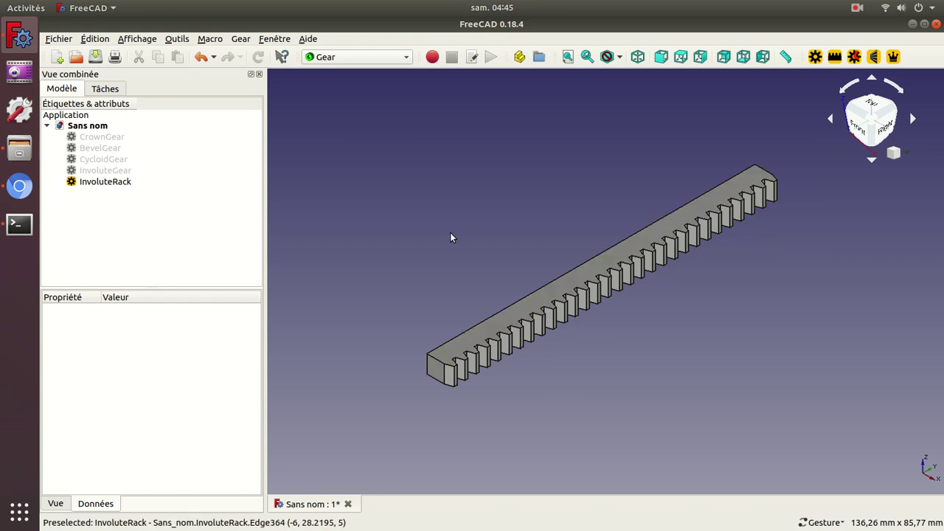
mouse_move(450, 235)
mouse_down()
mouse_move(363, 276)
mouse_move(355, 221)
mouse_up()
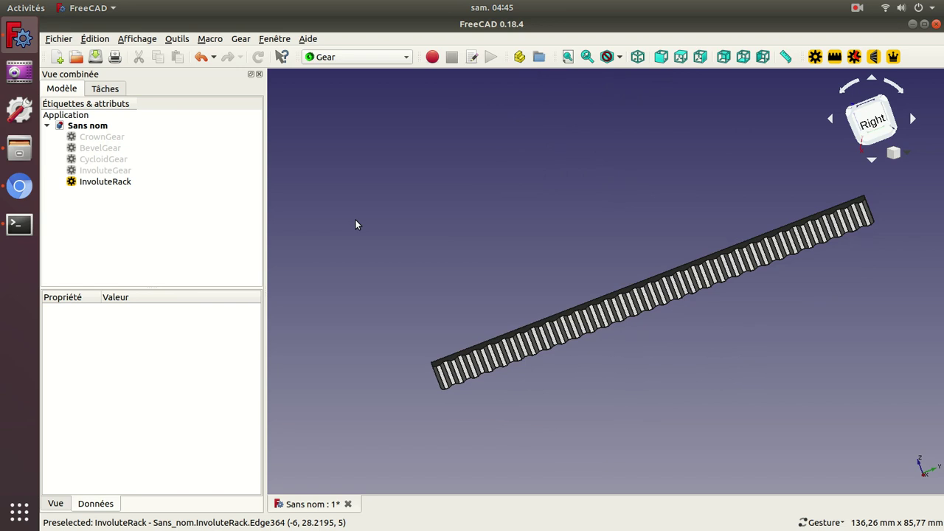
click(506, 357)
Step: Review the rack's 30 teeth, 1.00 mm module and 5.00 mm thickness, then show navigation styles
click(415, 231)
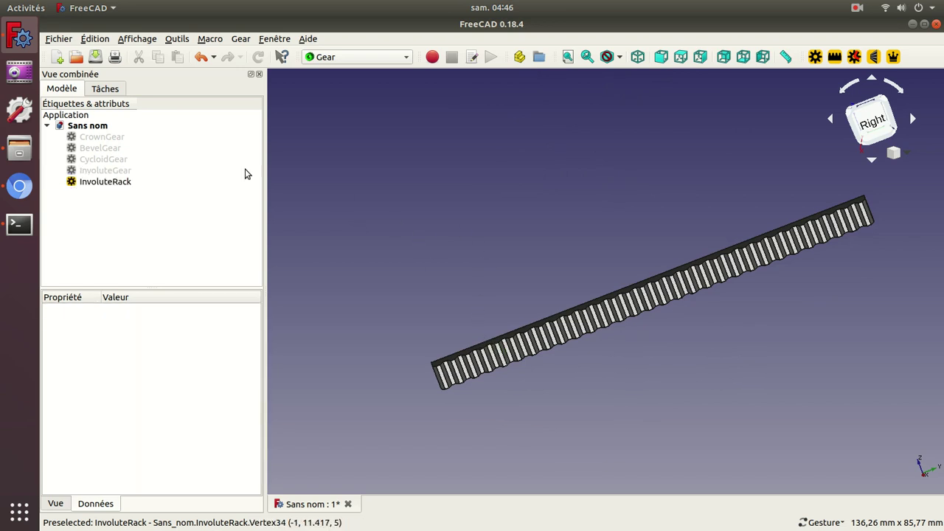
click(120, 185)
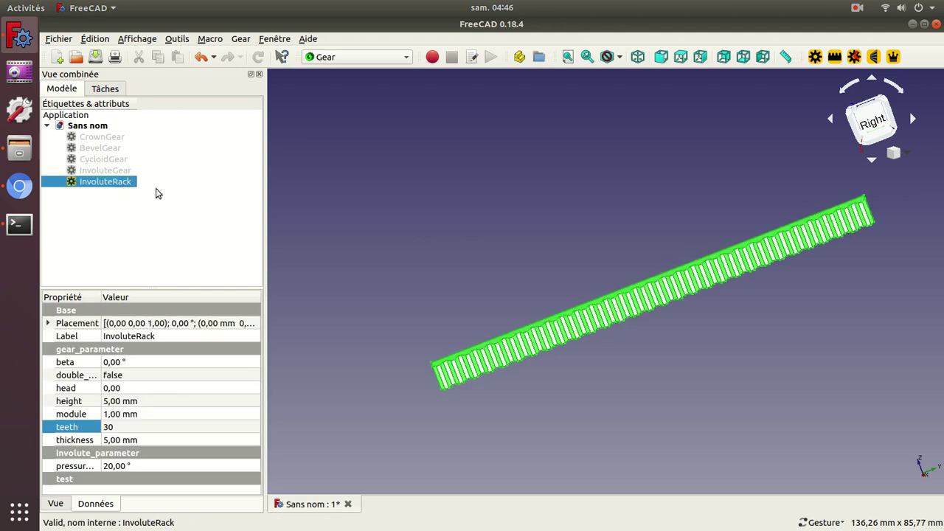
click(329, 210)
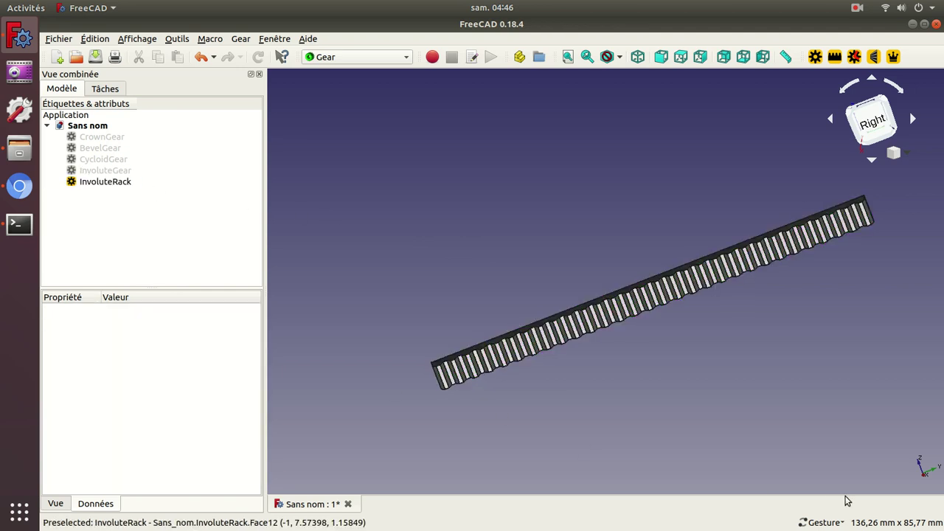
click(840, 523)
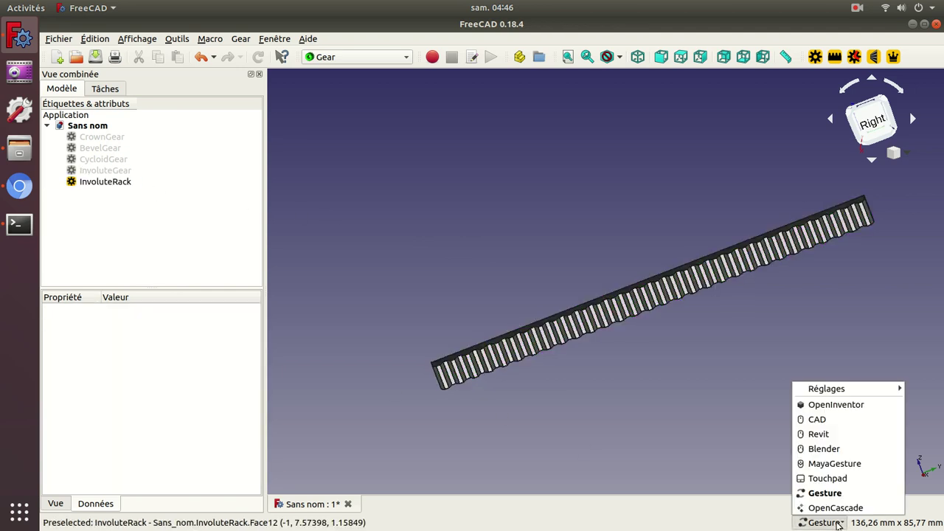
Step: Switch navigation to the CAD style and show the rack in isometric view
click(841, 419)
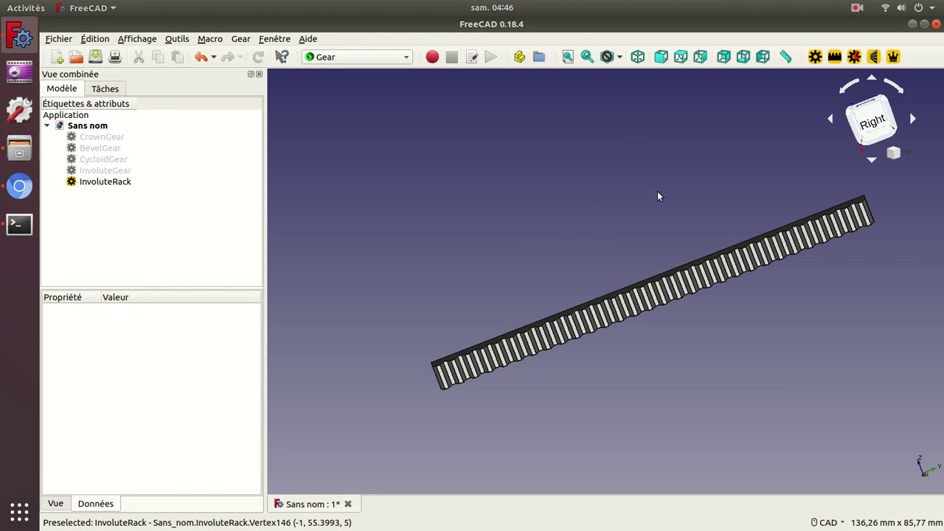
mouse_move(872, 122)
mouse_down()
mouse_move(914, 153)
mouse_move(889, 113)
mouse_up()
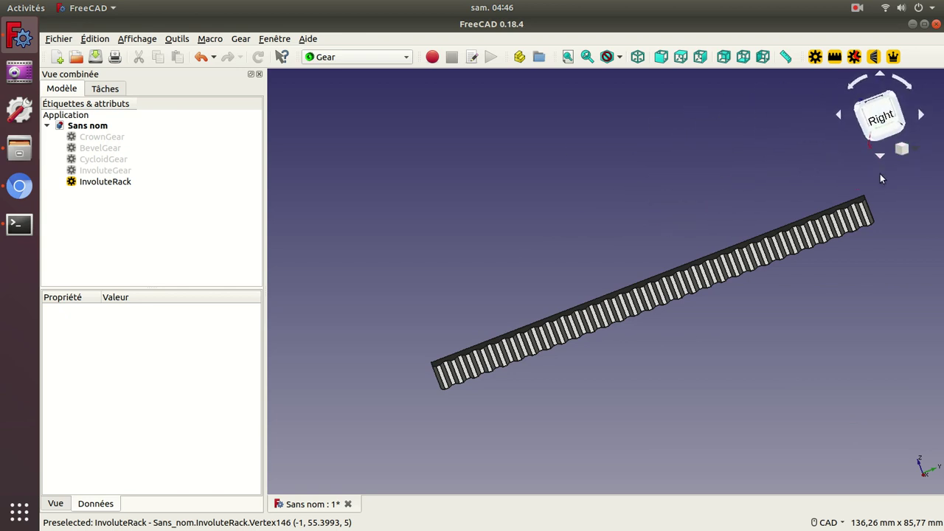
key(0)
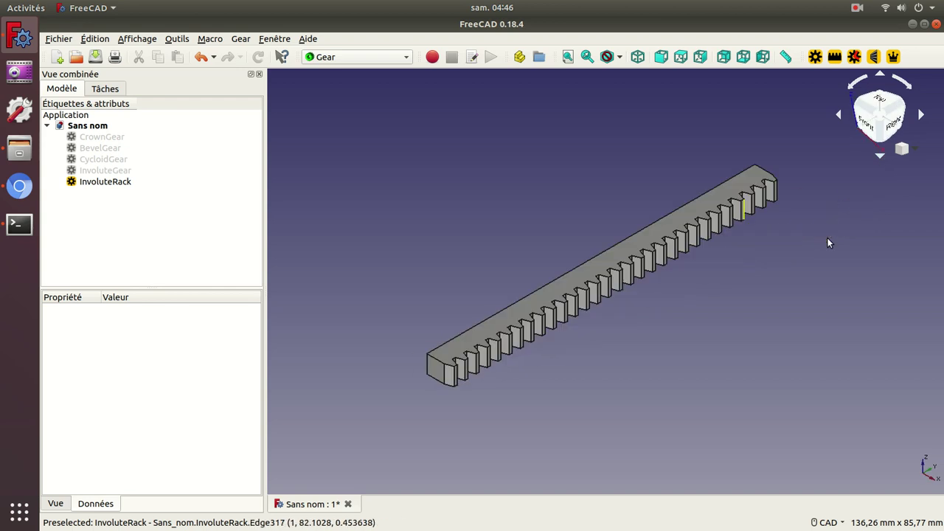
click(85, 185)
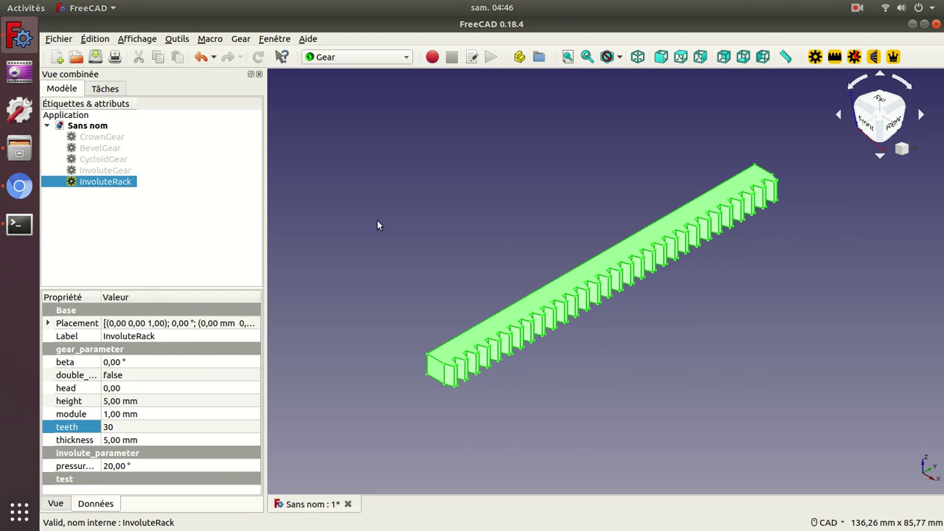
click(379, 225)
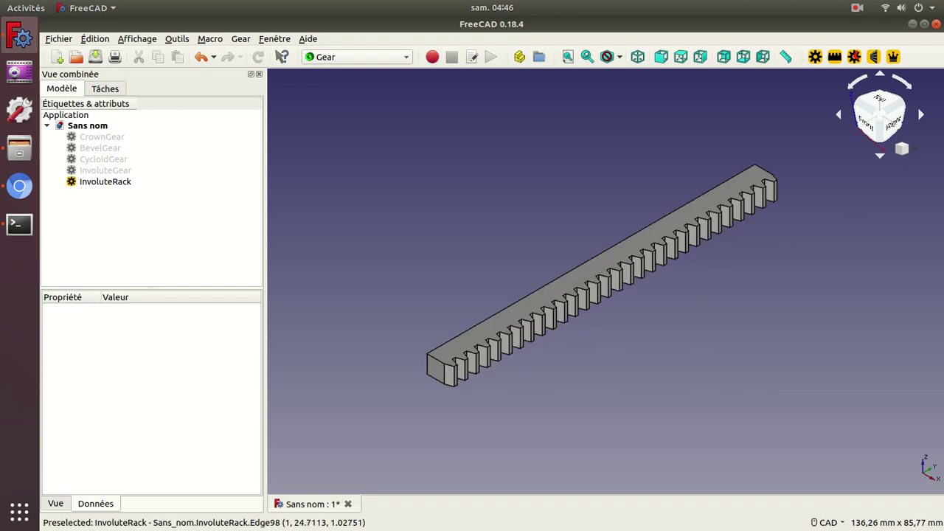
Step: Set navigation back to Gesture style and orbit to see the rack's teeth
click(828, 522)
click(818, 494)
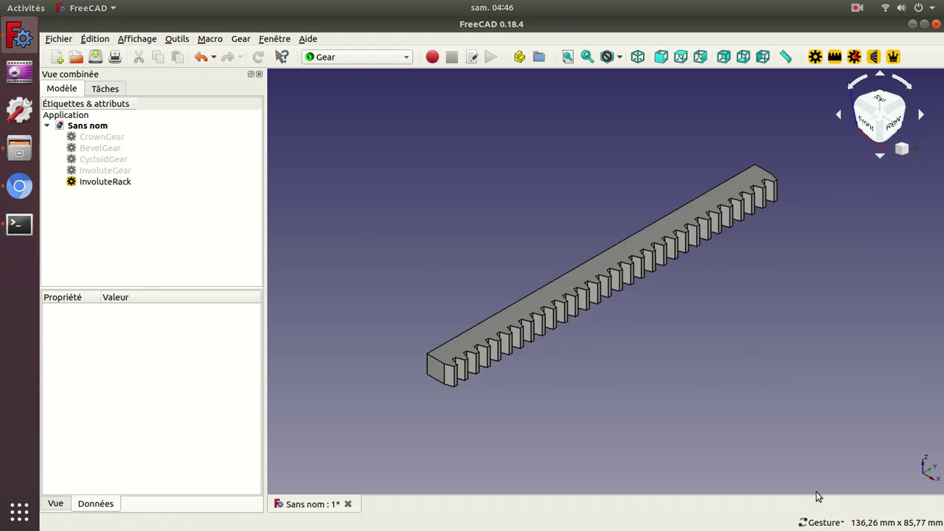
mouse_move(679, 336)
mouse_down()
mouse_move(889, 326)
mouse_move(609, 334)
mouse_up()
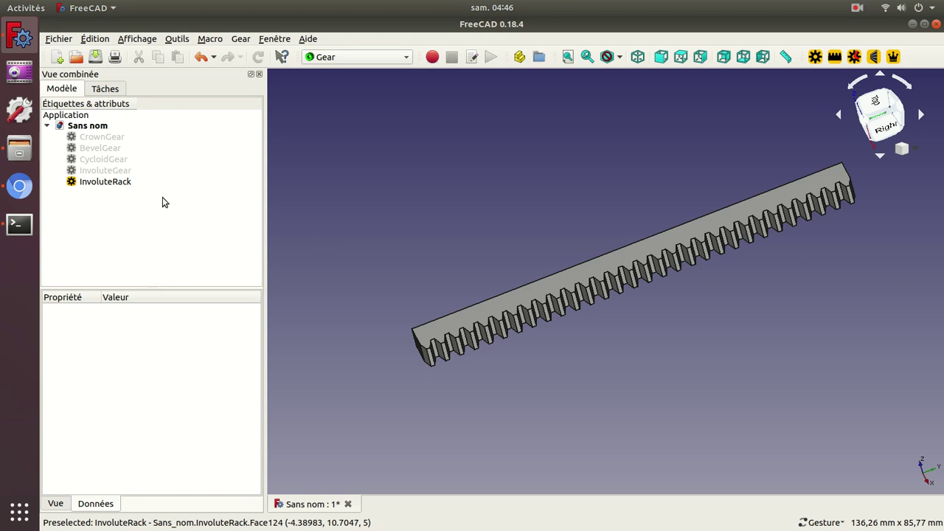
Step: Set the InvoluteGear's placement angle to 30°
click(111, 171)
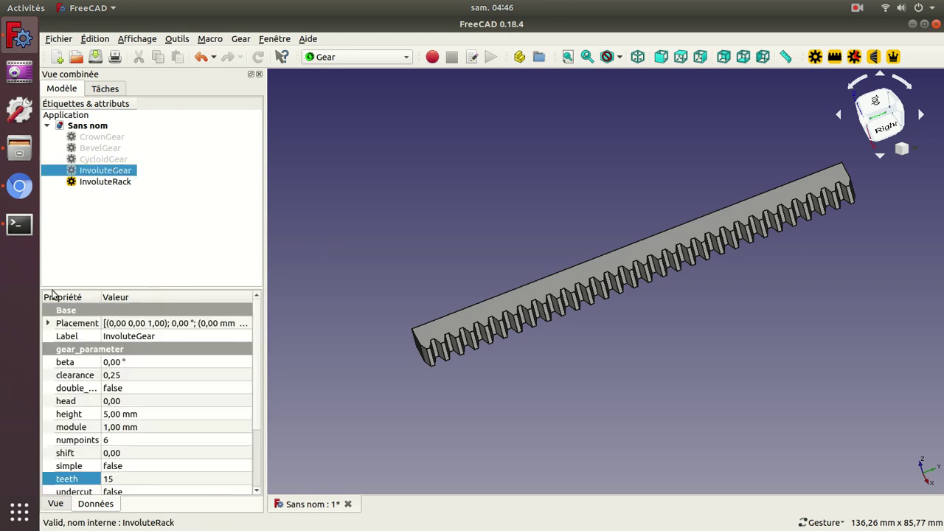
click(51, 323)
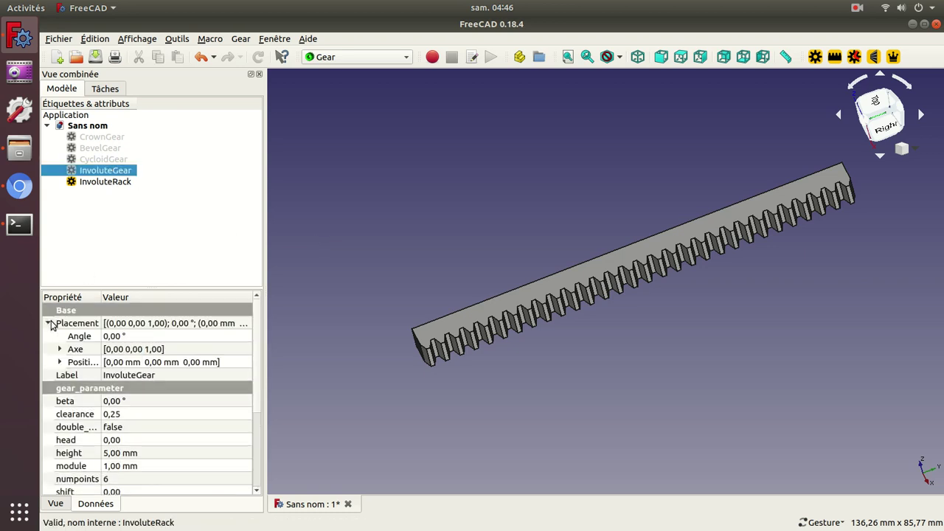
click(110, 337)
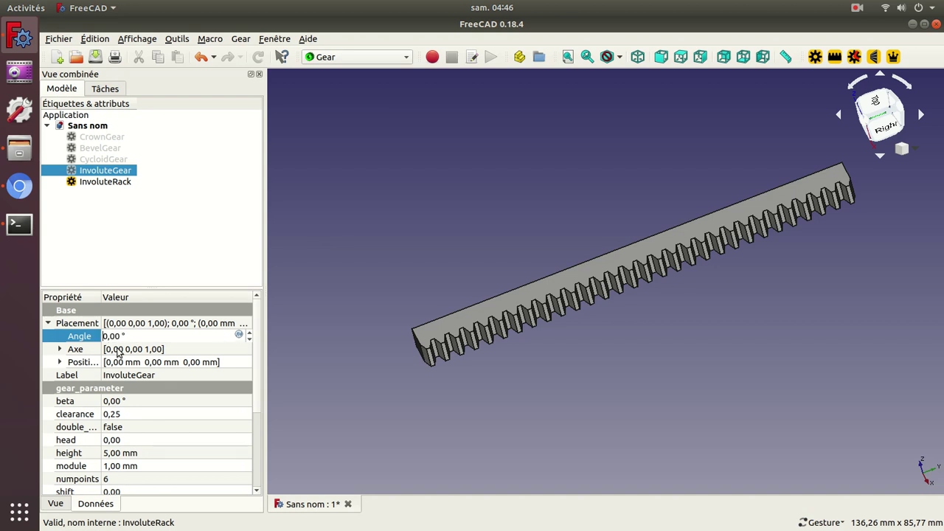
text(30)
key(Return)
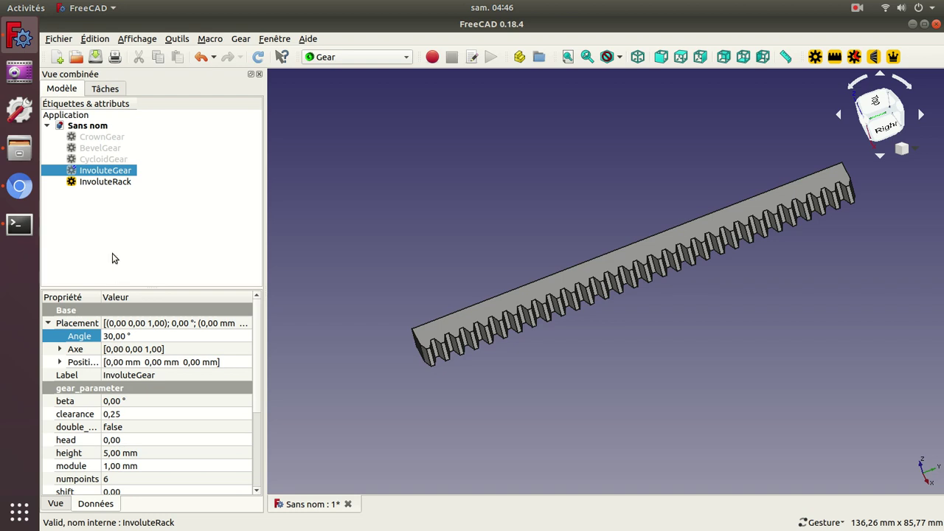
Step: Set the InvoluteRack's placement angle to 30°, rotating the rack
click(106, 181)
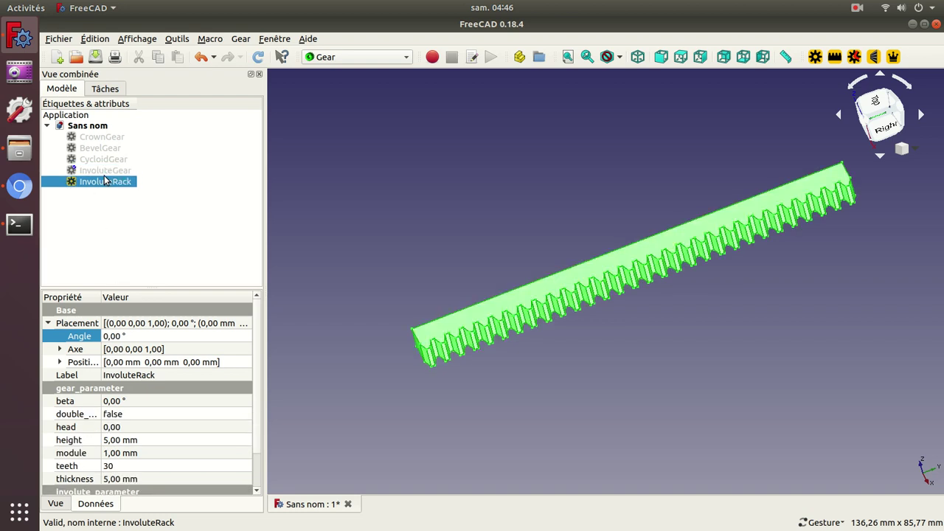
click(105, 339)
click(103, 336)
text(3)
key(Return)
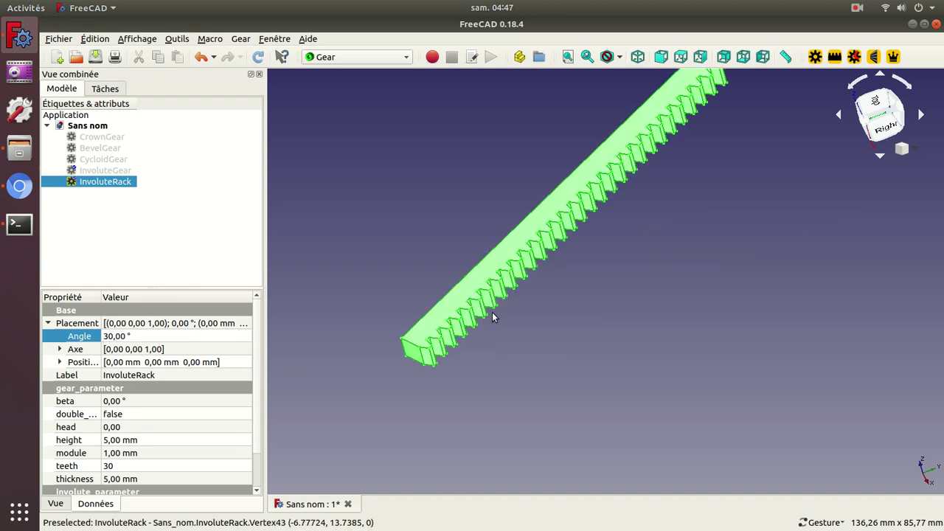
click(104, 174)
key(space)
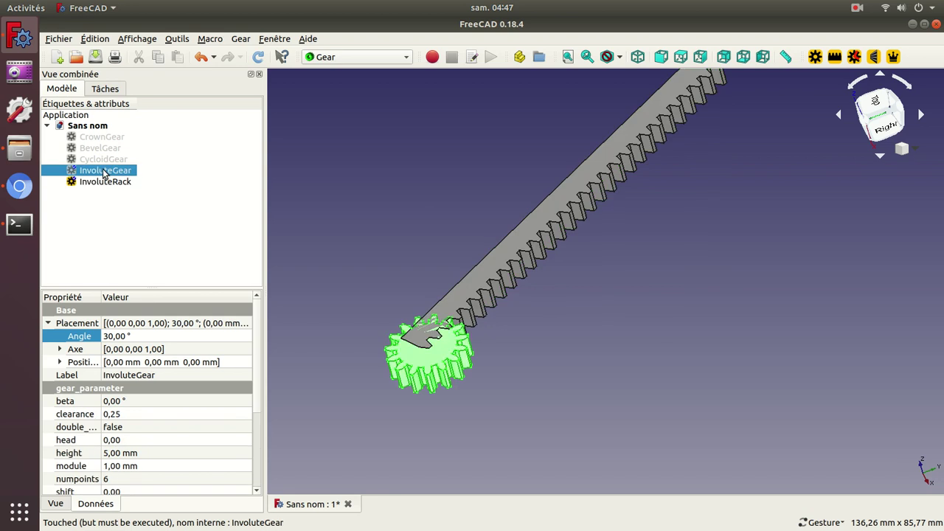
key(space)
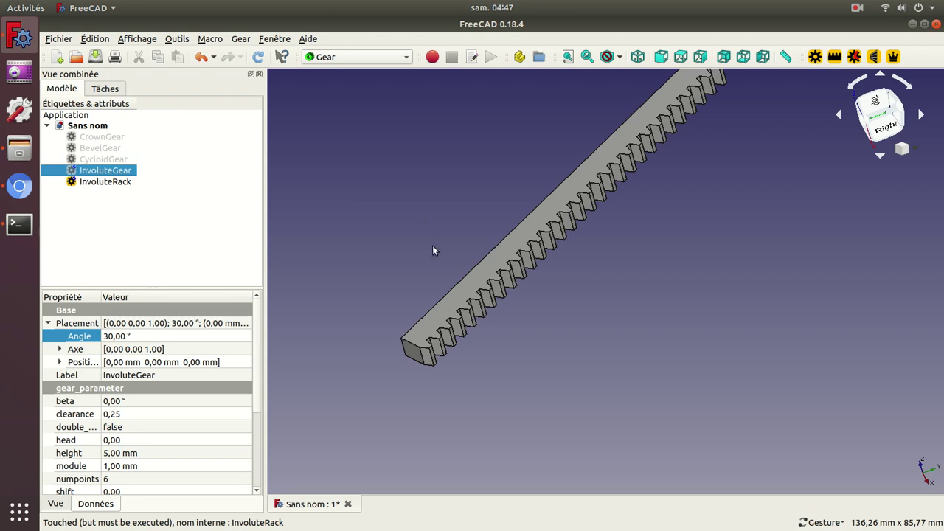
Step: Orbit around the rotated rack to view it diagonally, from its other side and from below
mouse_move(515, 255)
mouse_down()
mouse_move(544, 318)
mouse_move(739, 337)
mouse_move(816, 370)
mouse_up()
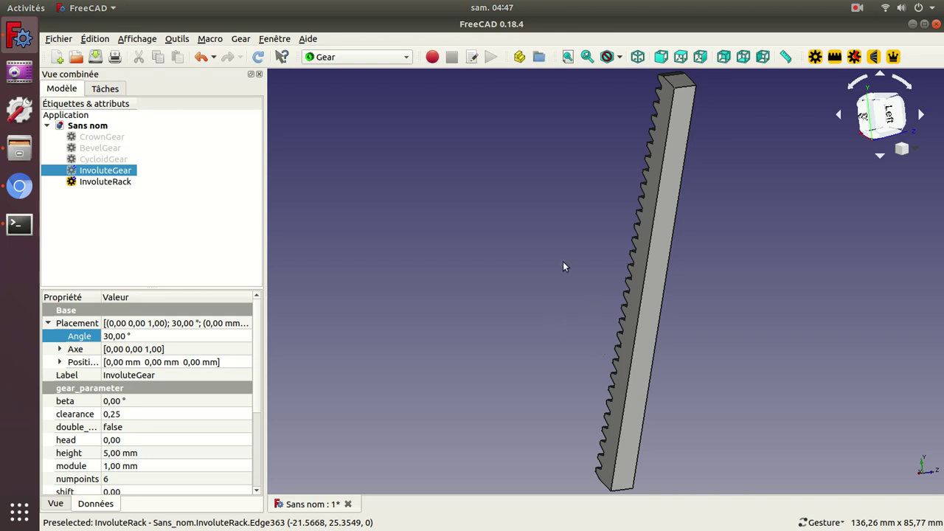
drag(542, 254, 656, 180)
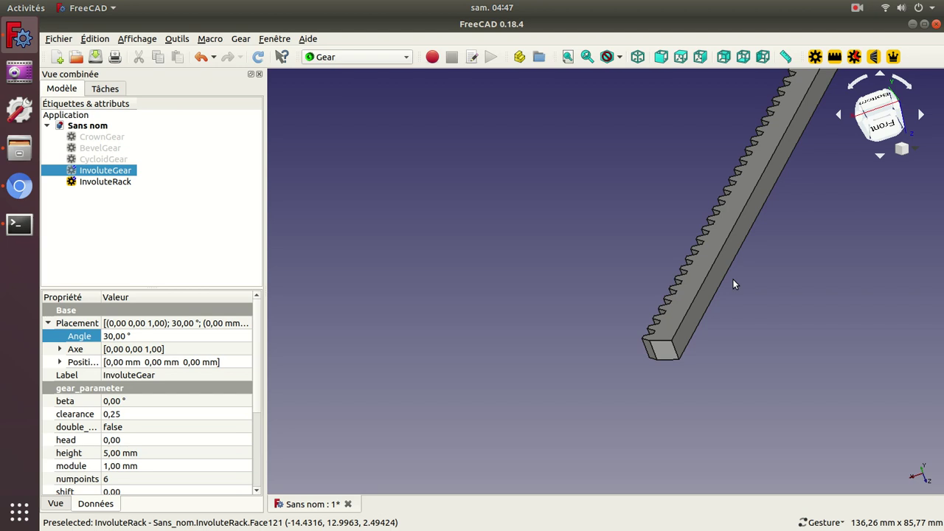
drag(748, 239, 547, 339)
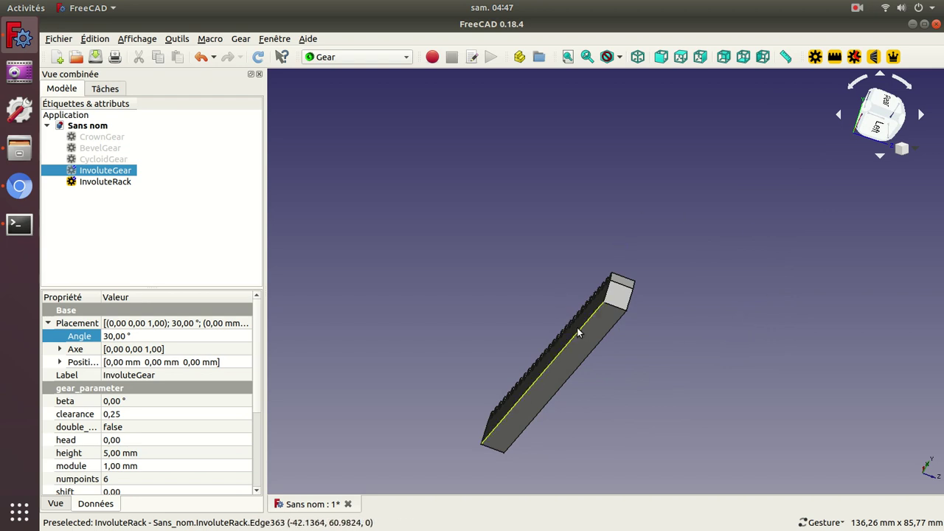
drag(569, 317, 734, 310)
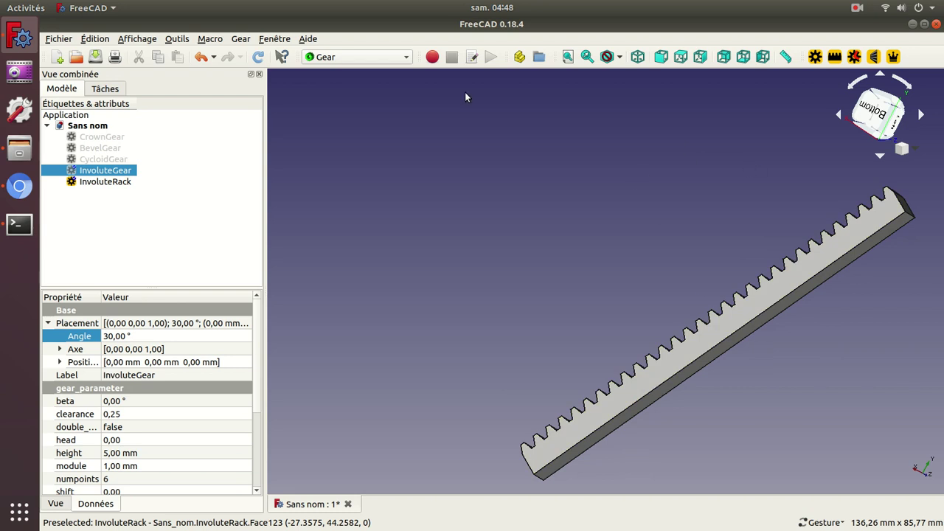
Step: Select the InvoluteRack in the tree and hide it with Space
click(130, 182)
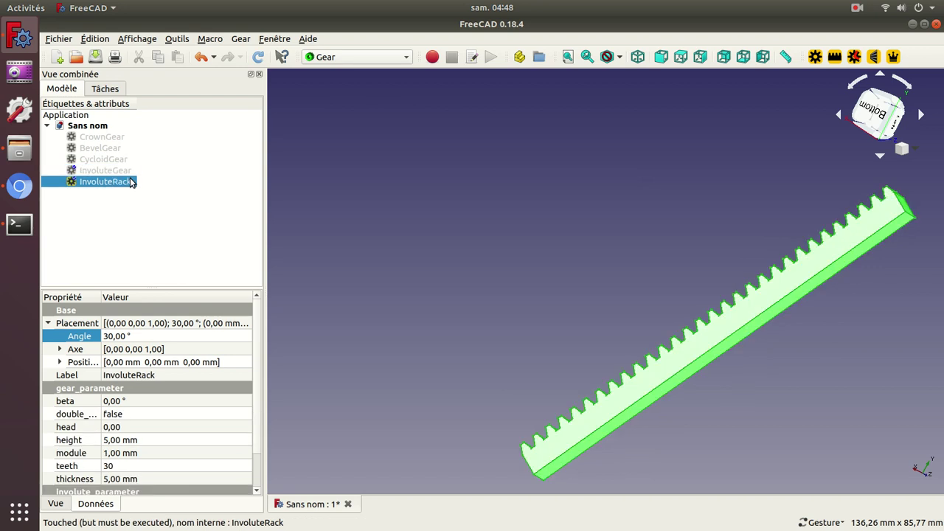
key(space)
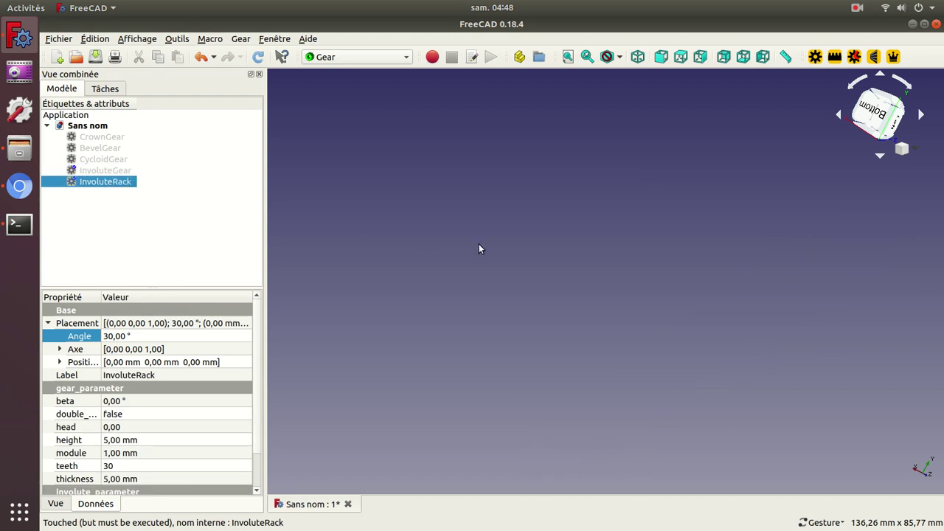